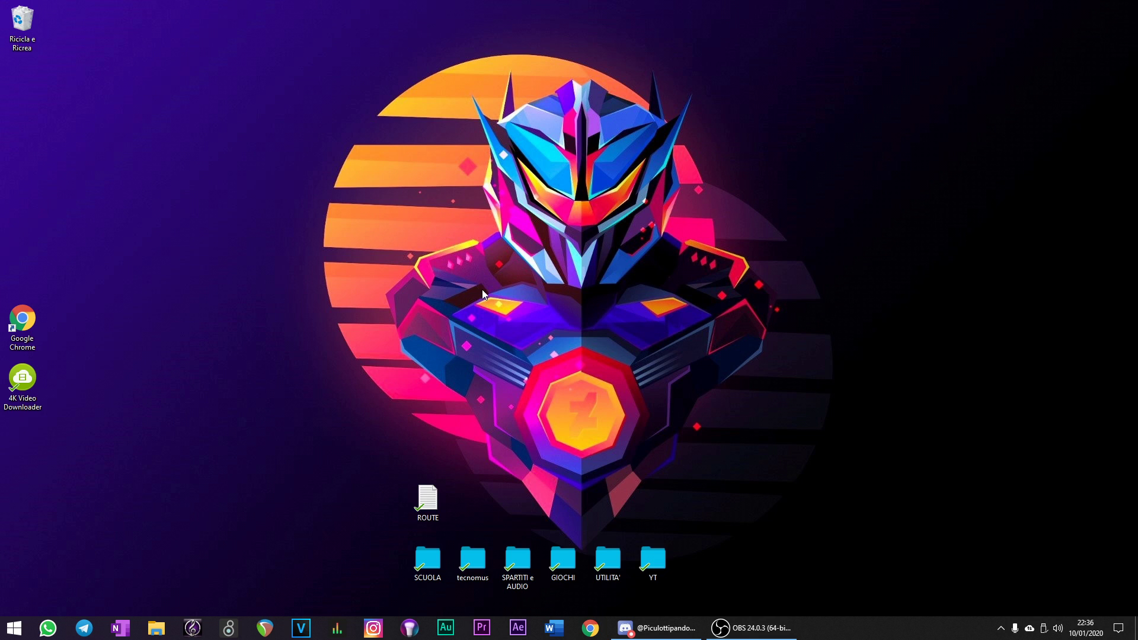
# - Open the Control Panel and show its items as large icons (Icone grandi)
pyautogui.click(14, 627)
pyautogui.write('panne')
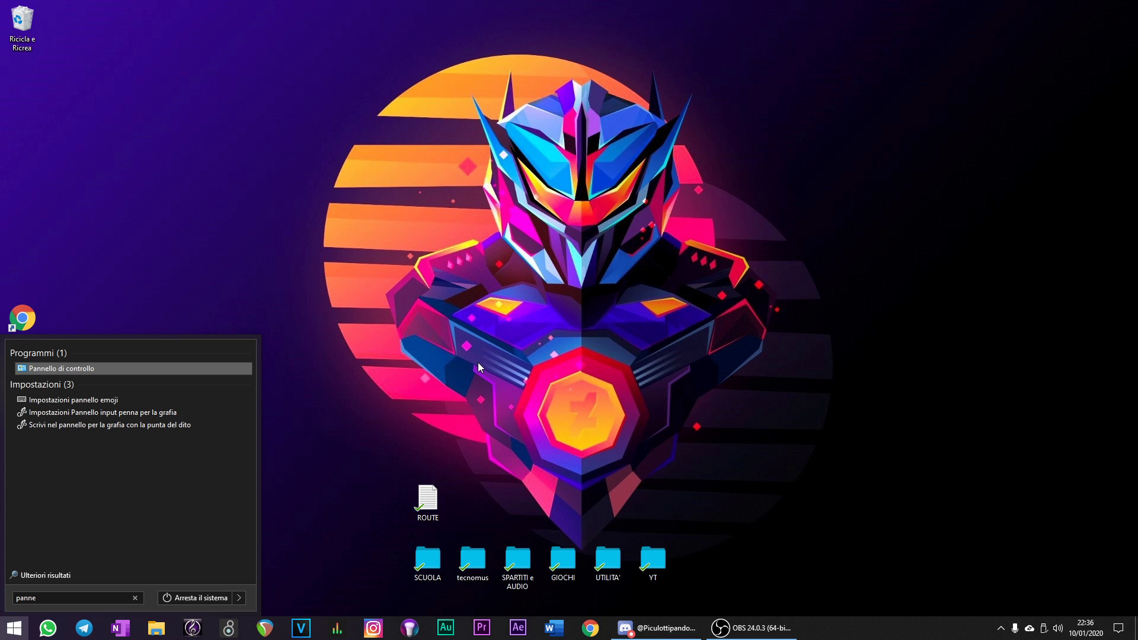
pyautogui.press('Return')
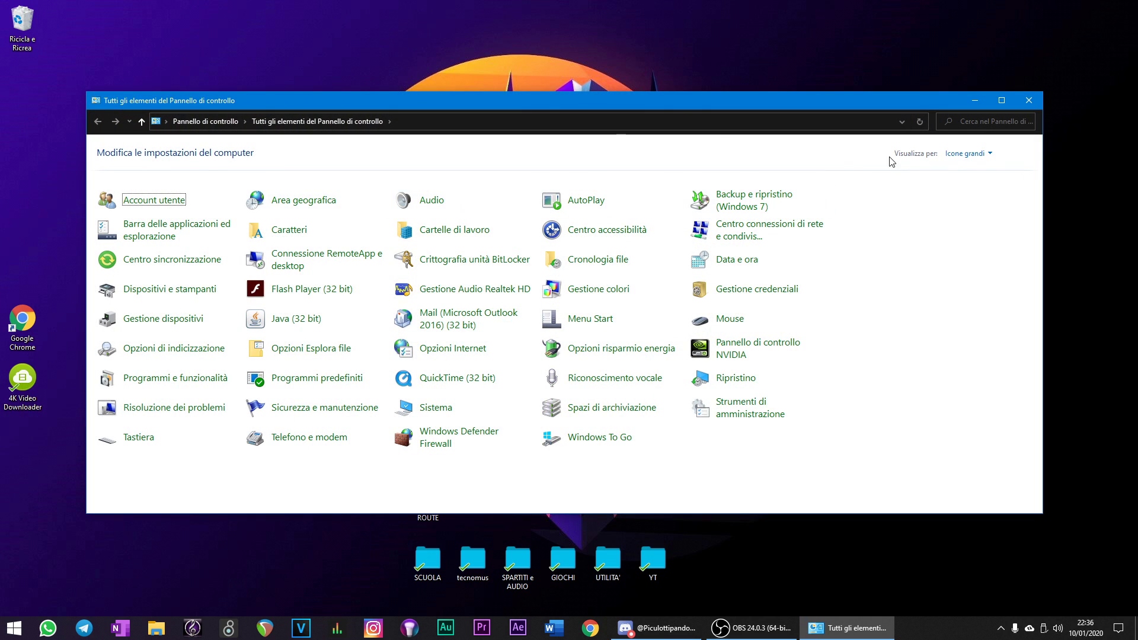
pyautogui.click(986, 155)
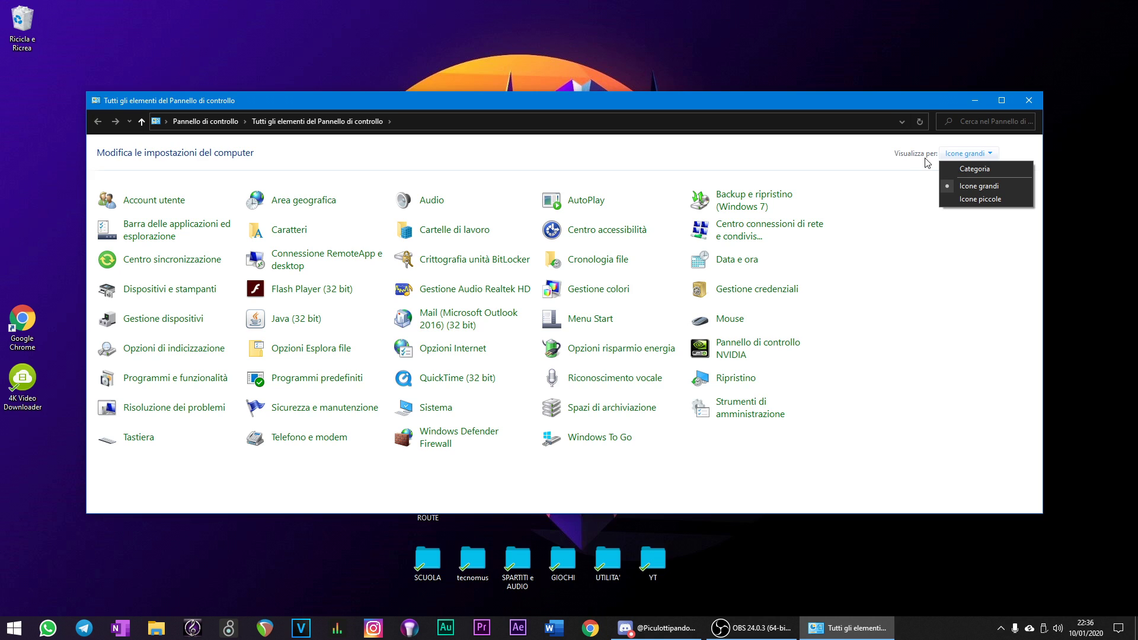
pyautogui.click(969, 186)
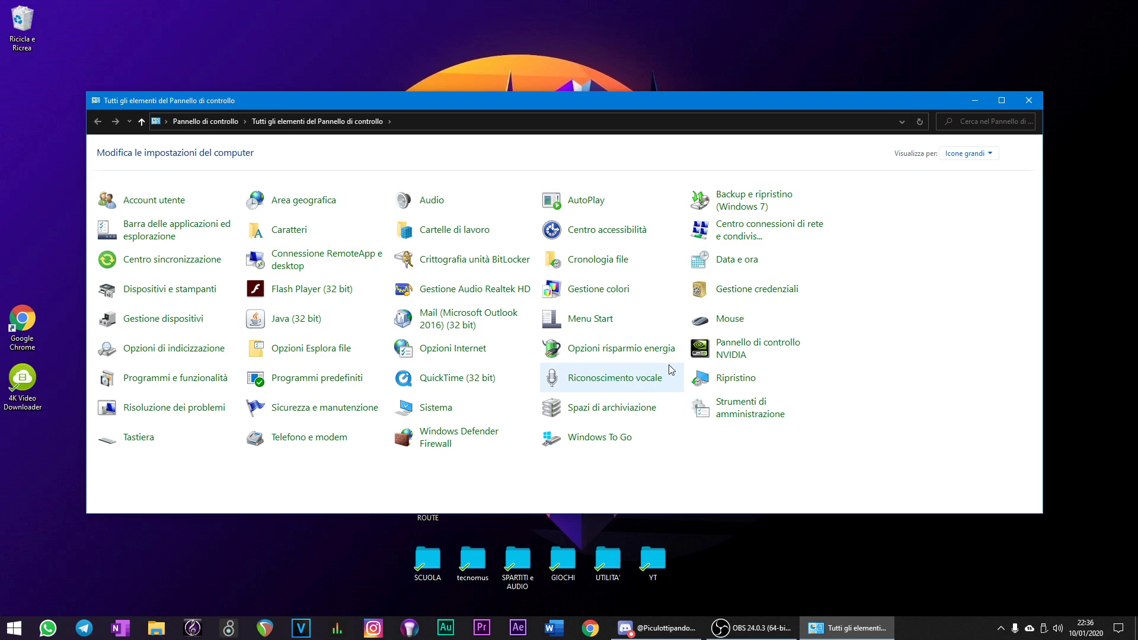
# - Open the advanced system settings from the System (Sistema) page and move the properties dialog to the middle of the screen
pyautogui.click(442, 415)
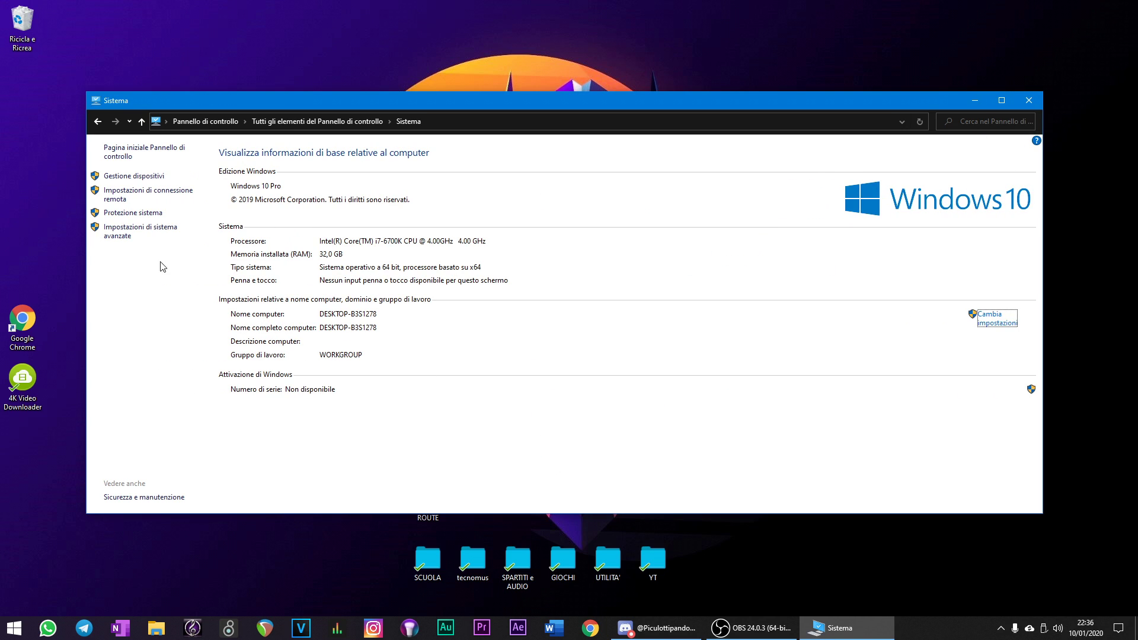
pyautogui.click(131, 228)
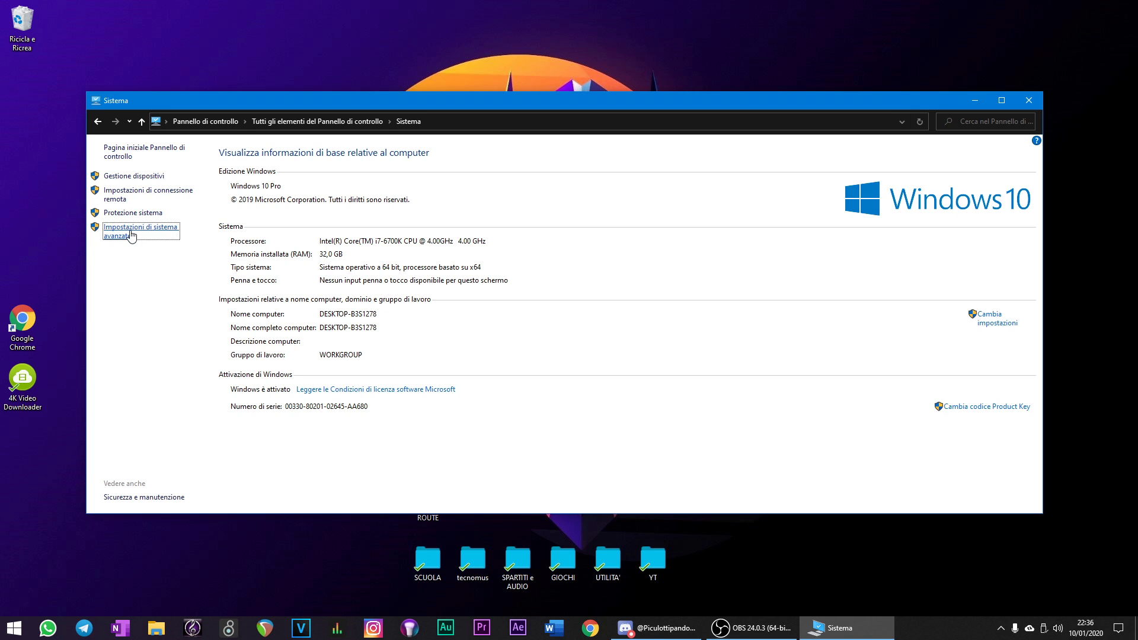
pyautogui.moveTo(150, 91); pyautogui.dragTo(546, 155)
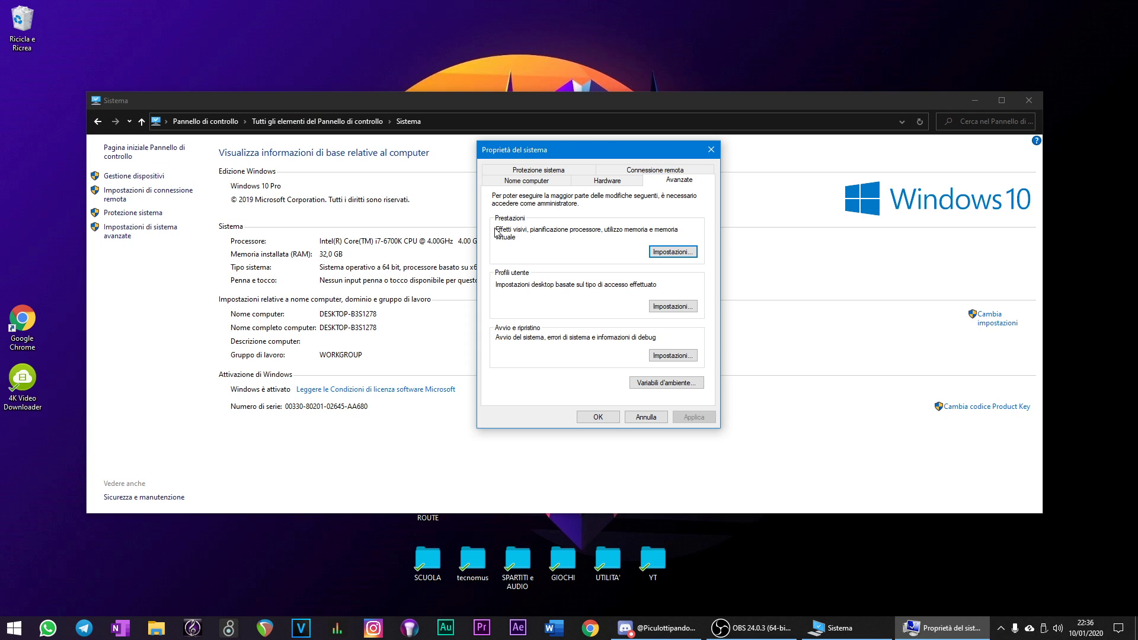
# - Open the virtual memory settings from the advanced performance options (Opzioni prestazioni)
pyautogui.click(673, 254)
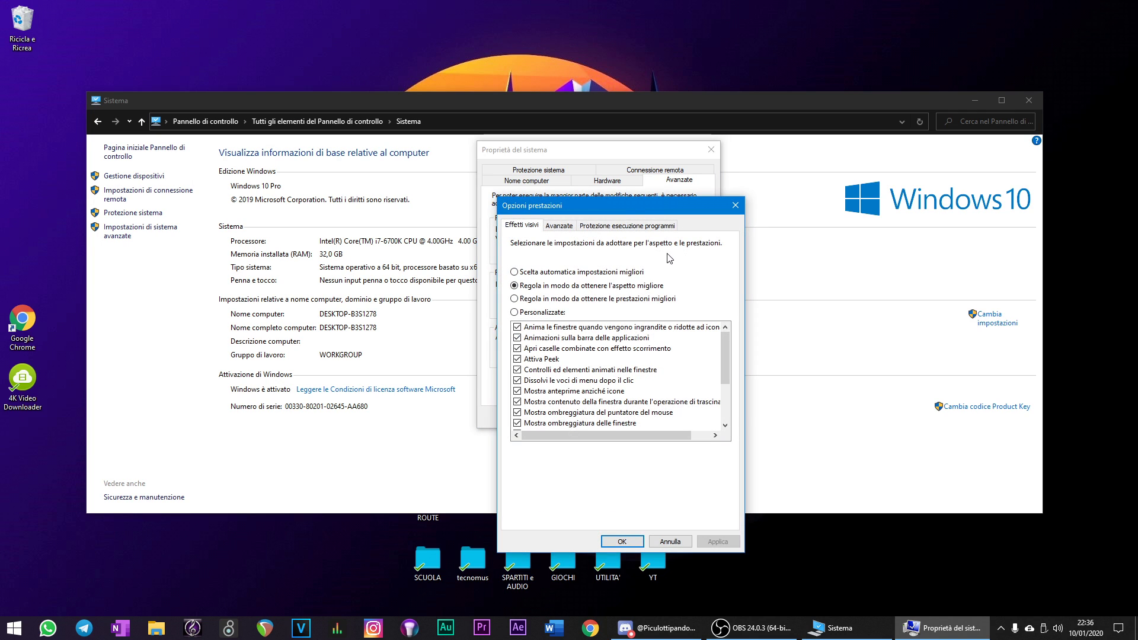
pyautogui.moveTo(620, 208); pyautogui.dragTo(519, 115)
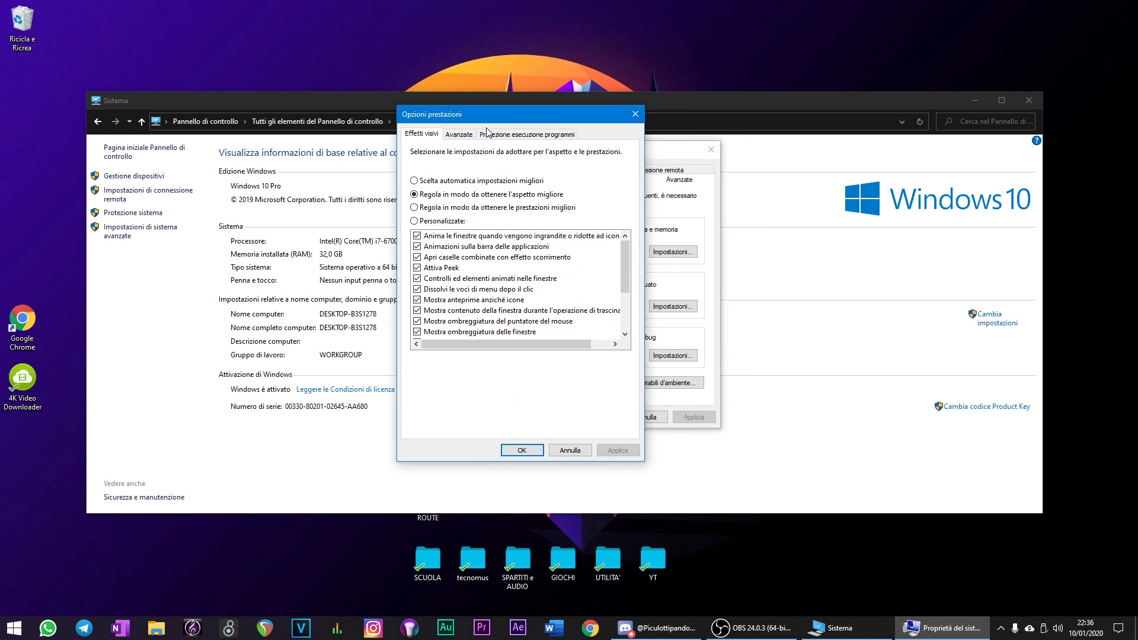
pyautogui.click(453, 135)
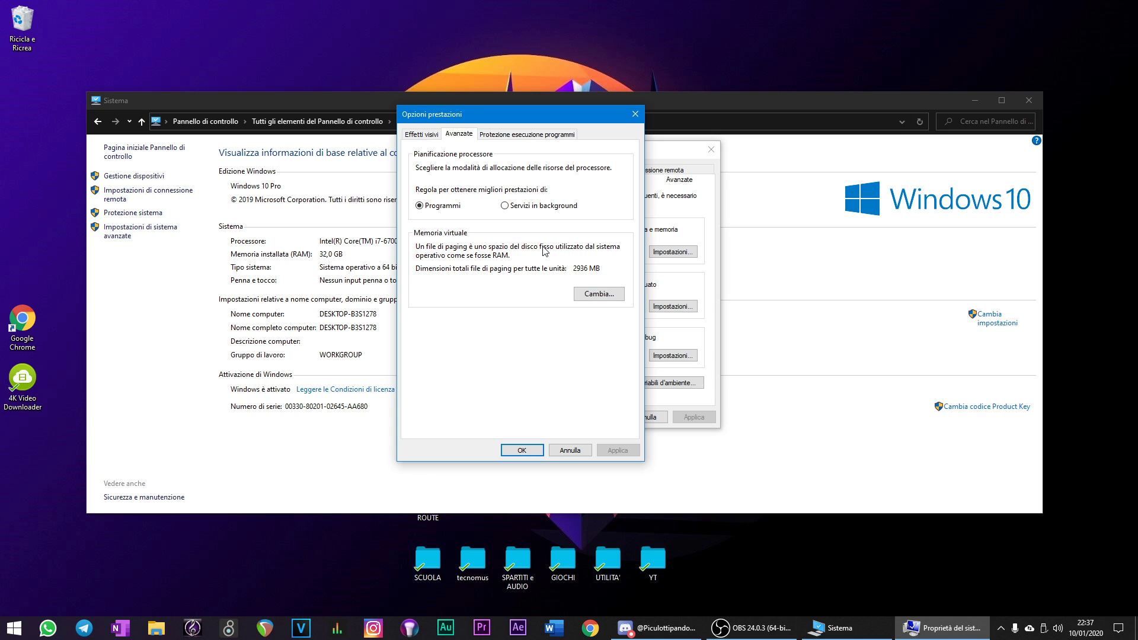
pyautogui.click(598, 295)
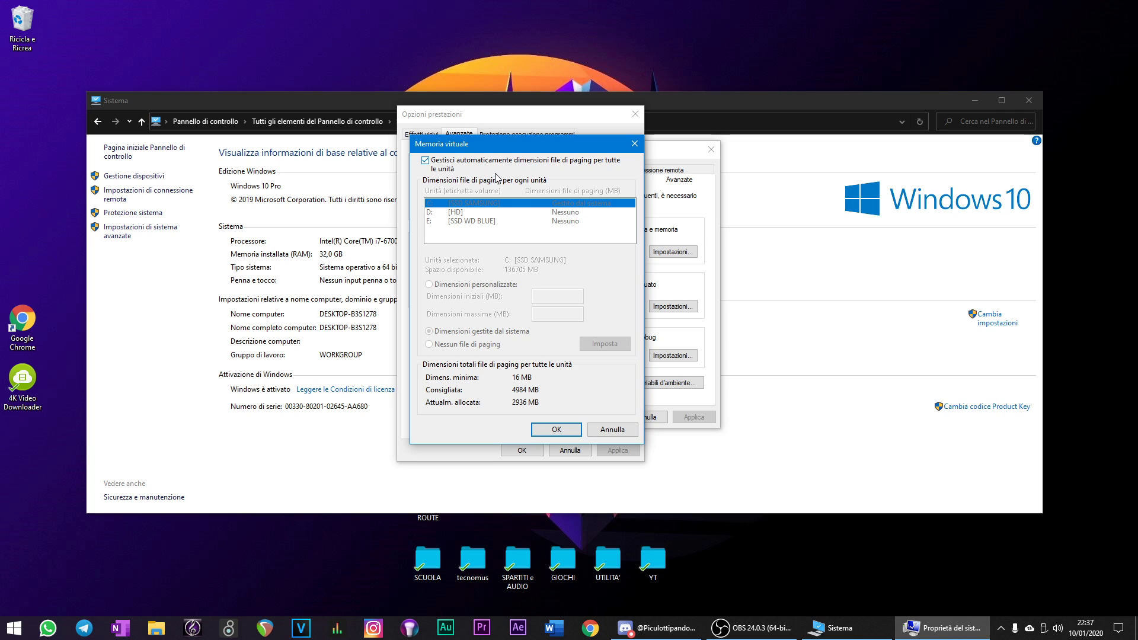
# - Turn off automatic paging file management and choose custom sizes (Dimensioni personalizzate) for drive E: [SSD WD BLUE]
pyautogui.click(425, 164)
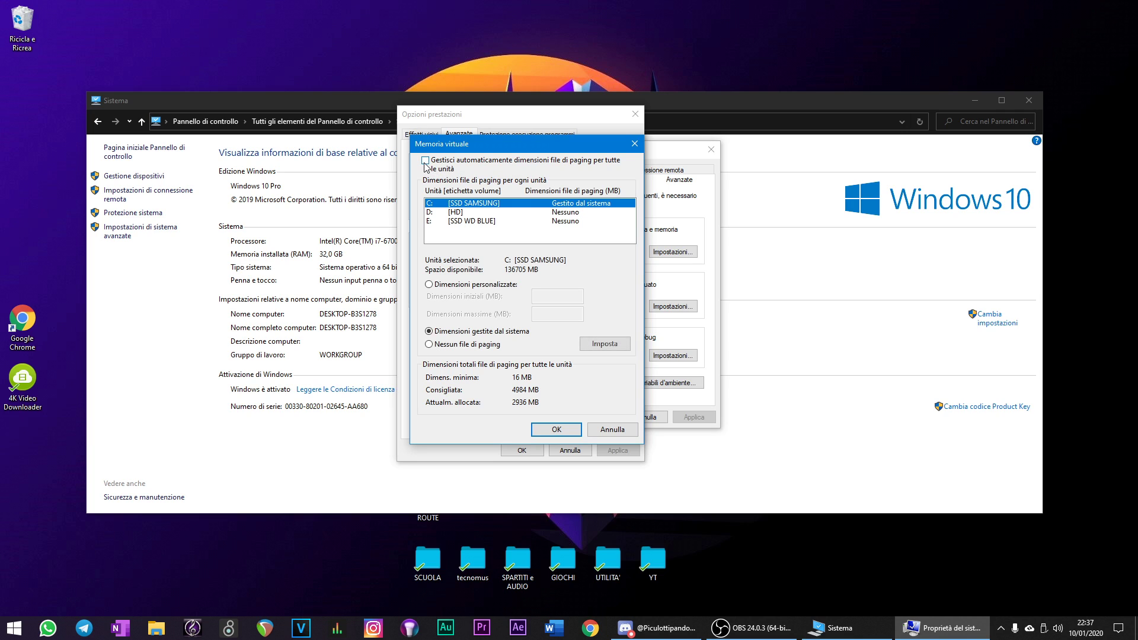
pyautogui.click(456, 213)
pyautogui.click(455, 222)
pyautogui.click(463, 202)
pyautogui.click(469, 212)
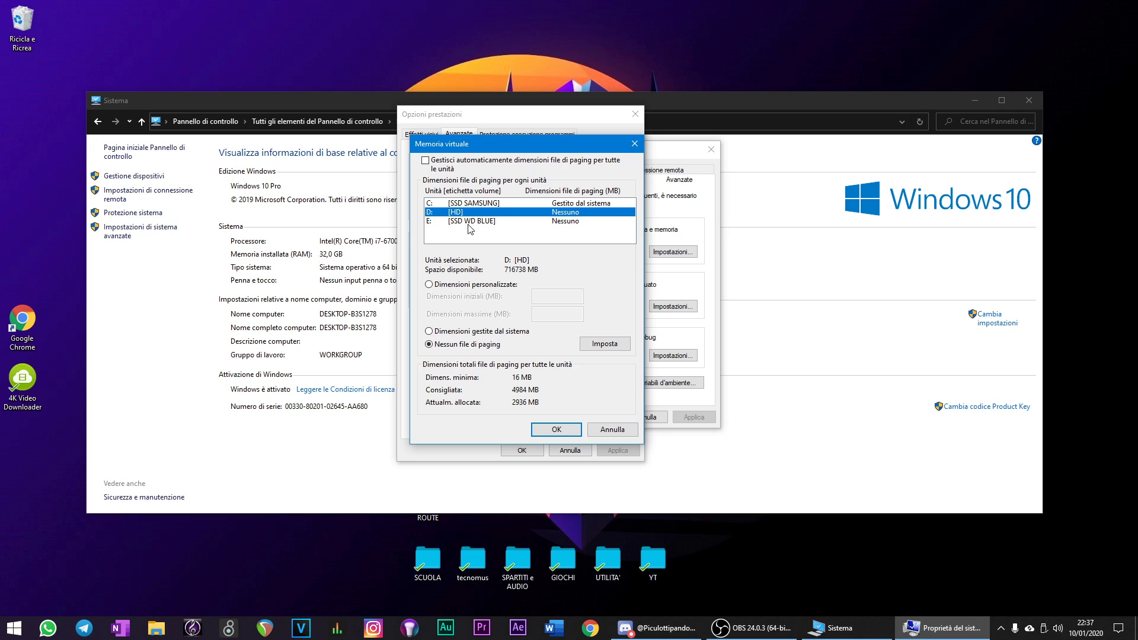
pyautogui.click(471, 222)
pyautogui.click(478, 205)
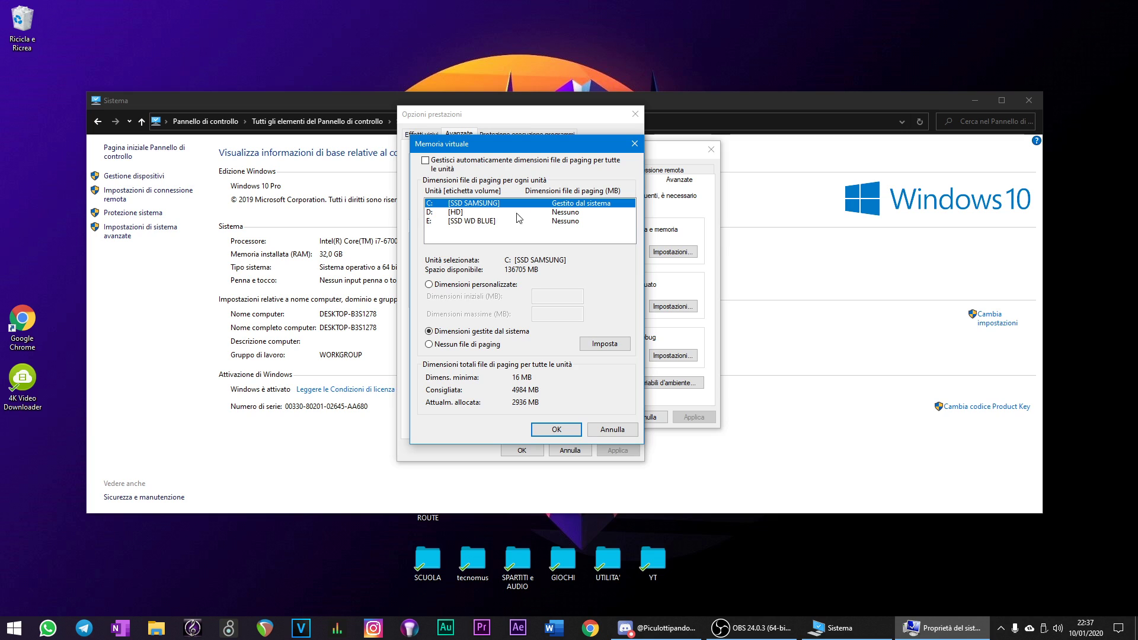
pyautogui.click(497, 222)
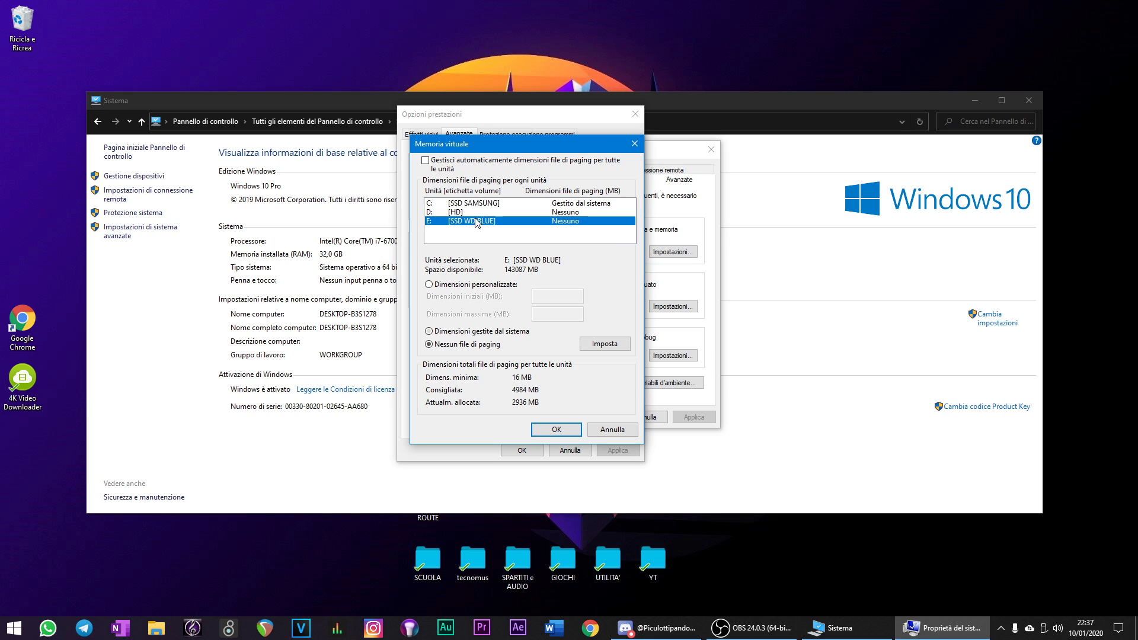
pyautogui.click(439, 288)
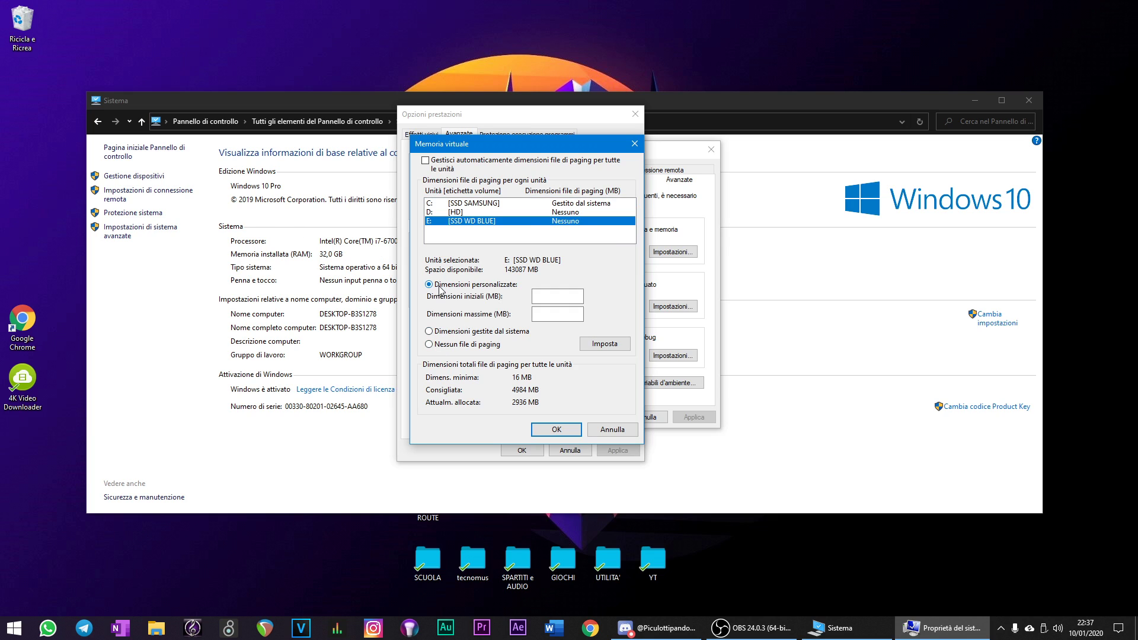
pyautogui.click(576, 296)
pyautogui.click(550, 313)
pyautogui.click(572, 294)
# - Switch to the ConvertLIVE page in Chrome and convert 2 gigabytes to megabytes
pyautogui.click(590, 628)
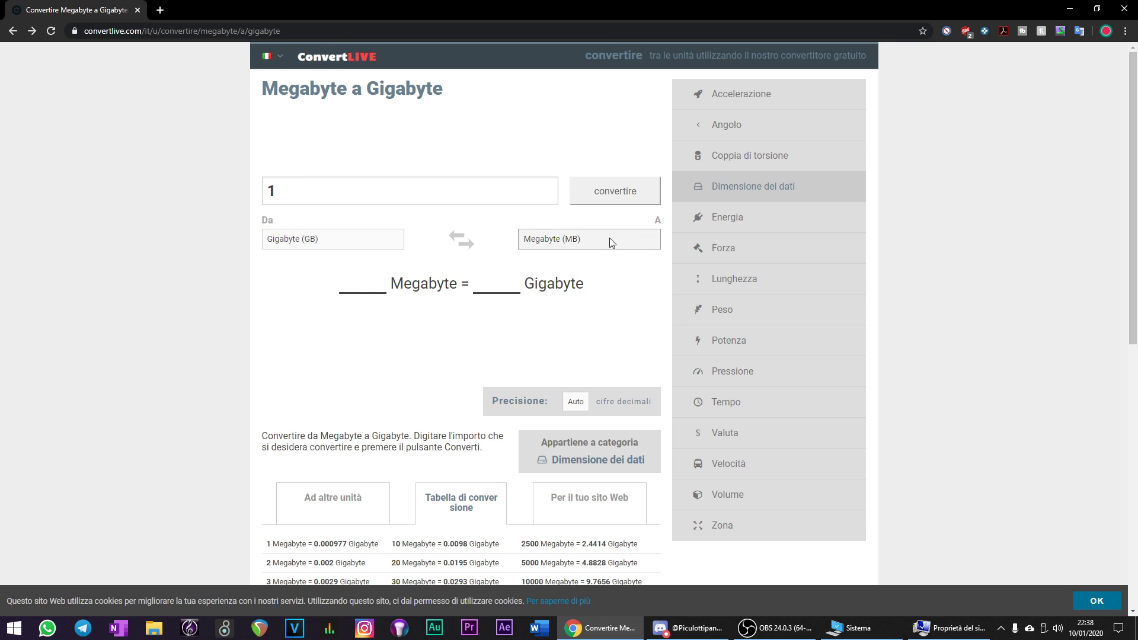
pyautogui.click(847, 628)
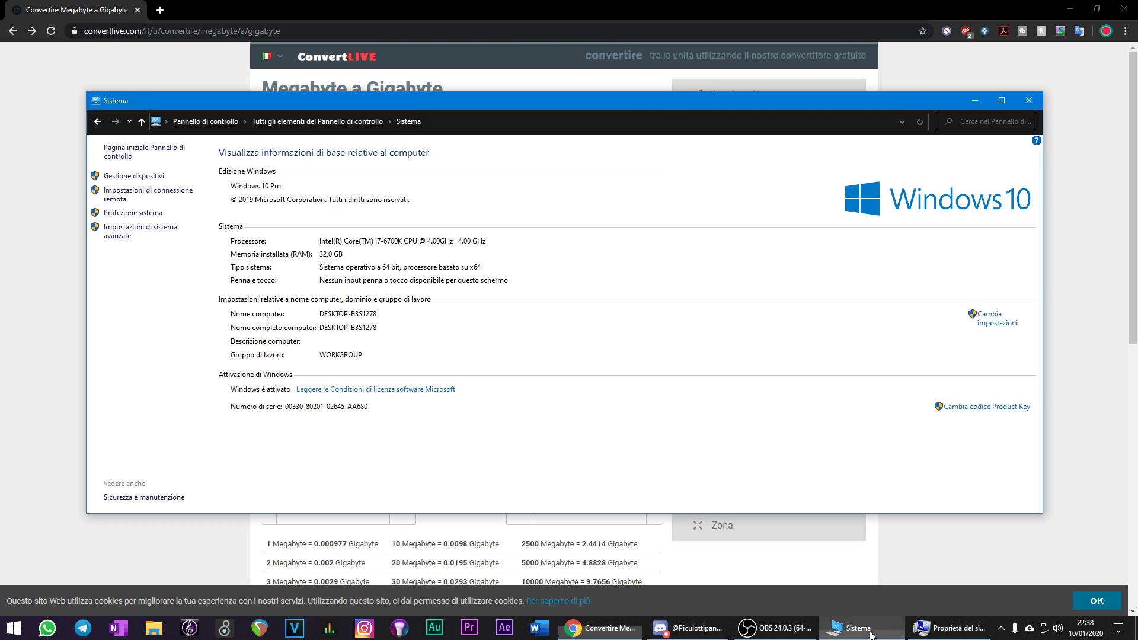
pyautogui.click(854, 627)
pyautogui.click(949, 629)
pyautogui.moveTo(487, 143)
pyautogui.mouseDown()
pyautogui.moveTo(483, 130)
pyautogui.moveTo(498, 131)
pyautogui.mouseUp()
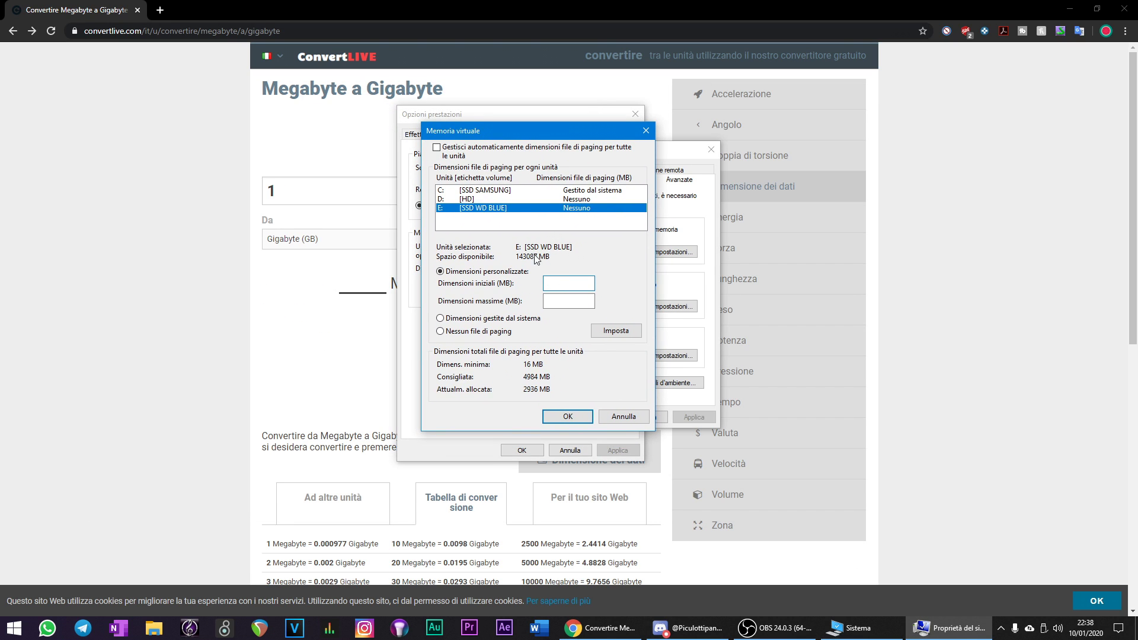
pyautogui.click(949, 628)
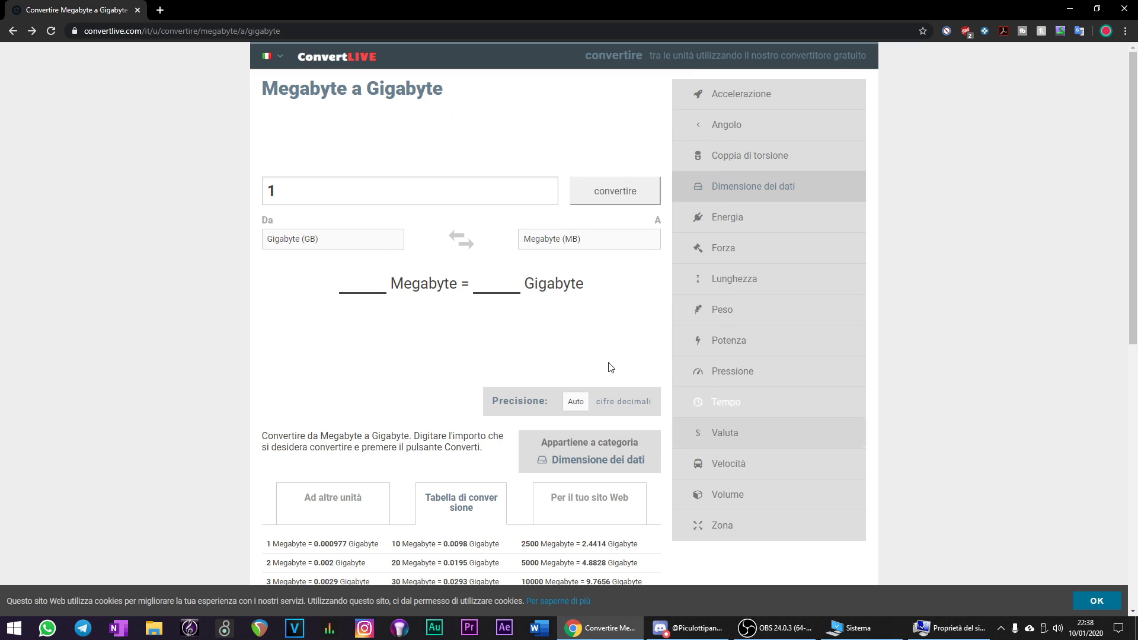
pyautogui.click(362, 182)
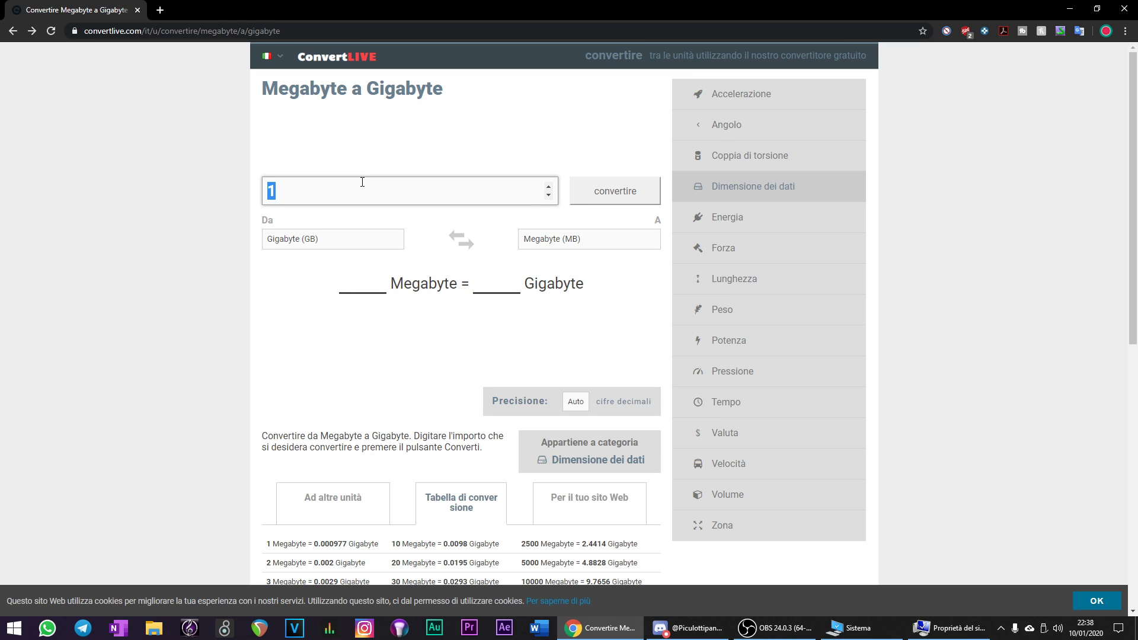
pyautogui.write('4')
pyautogui.write('5')
pyautogui.press('BackSpace')
pyautogui.write('2')
pyautogui.click(616, 200)
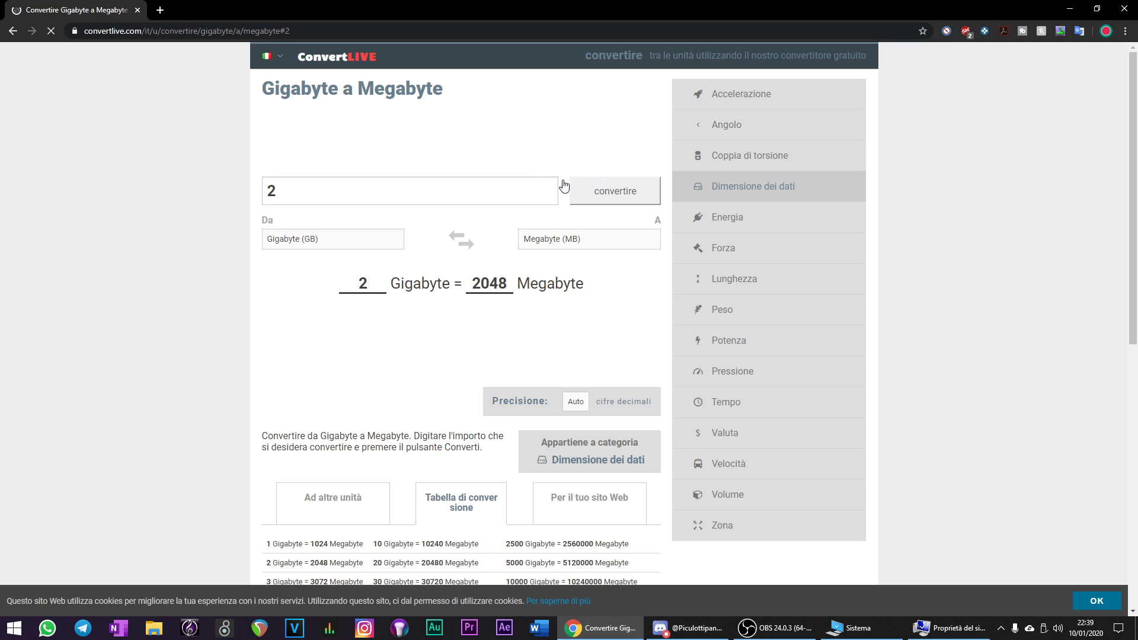
# - Copy the converted megabyte value and set drive E:'s initial paging file size to 2048 MB
pyautogui.moveTo(474, 284); pyautogui.dragTo(508, 282)
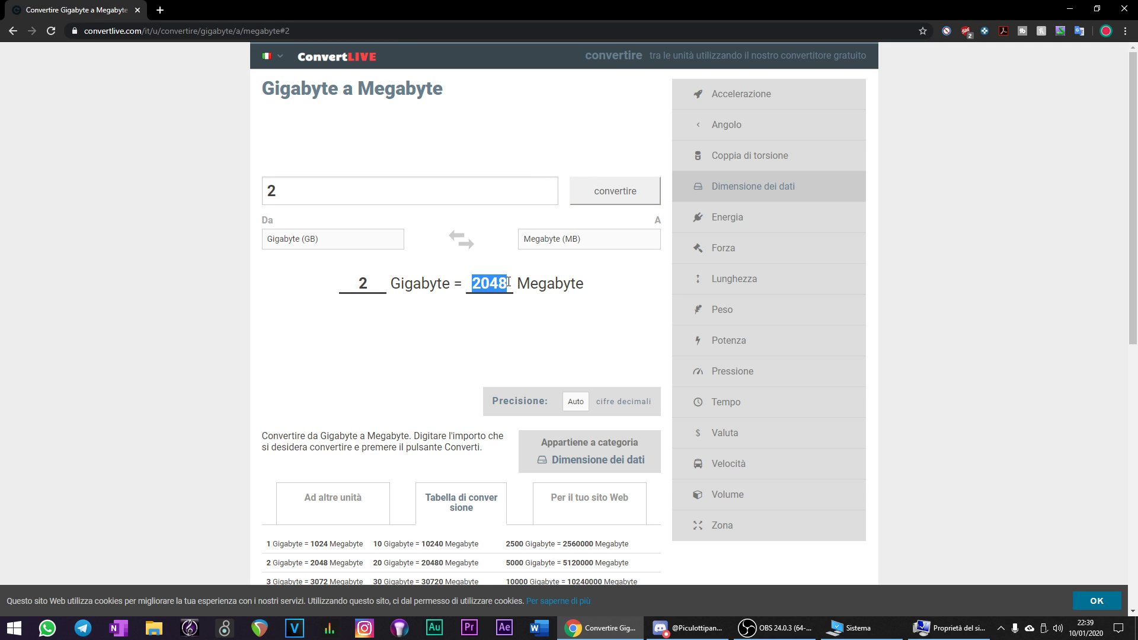
pyautogui.rightClick(478, 290)
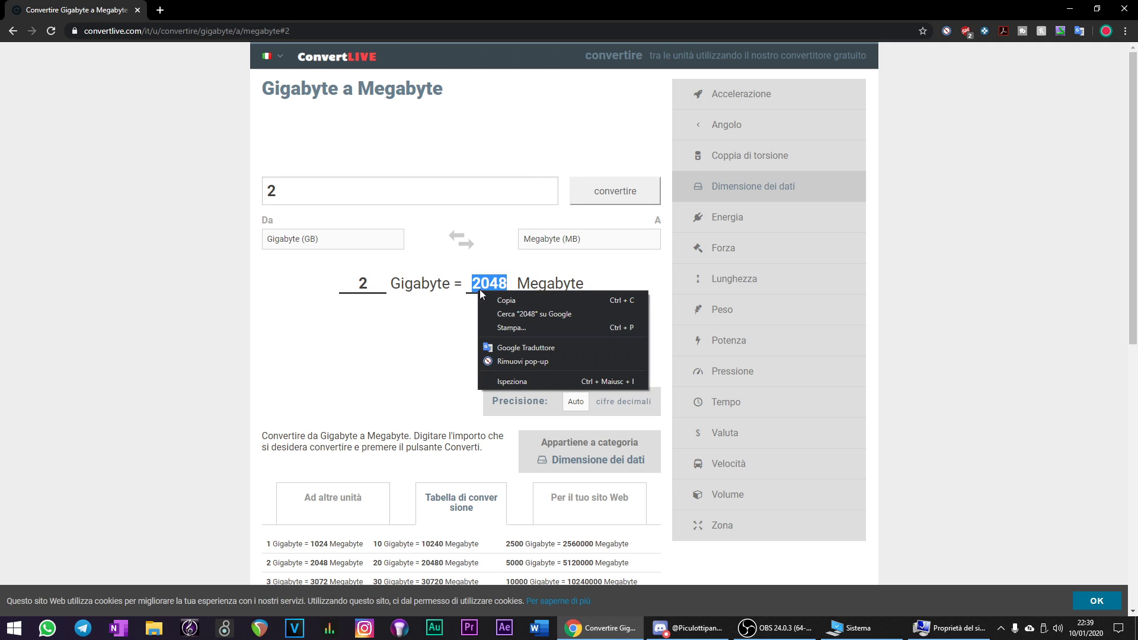
pyautogui.click(505, 300)
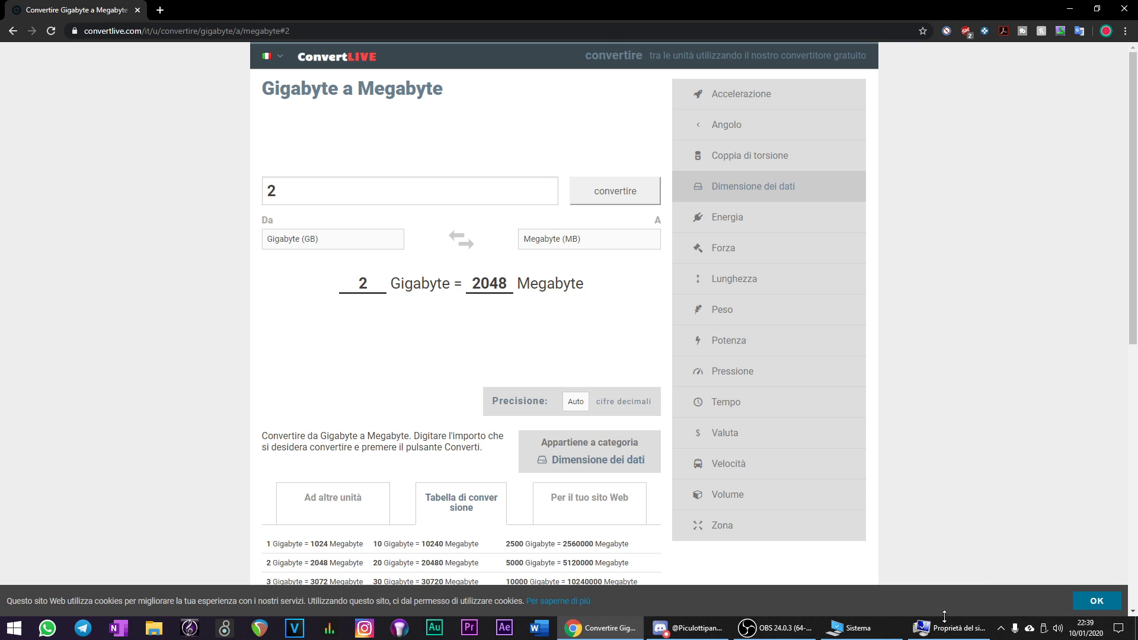
pyautogui.click(945, 625)
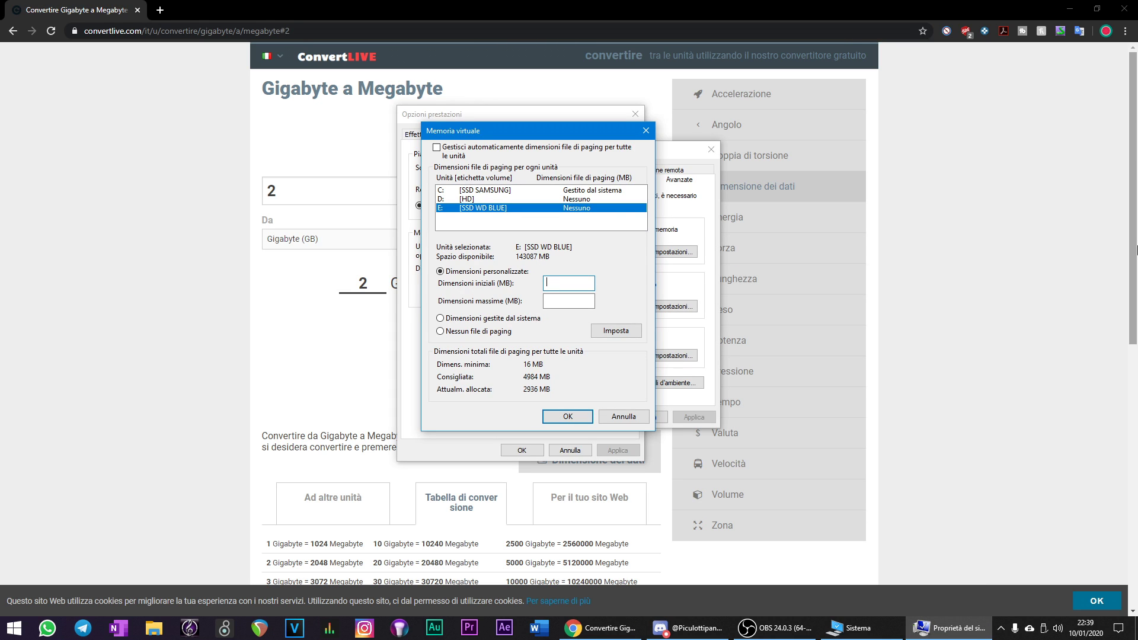
pyautogui.hotkey('ctrl', 'v')
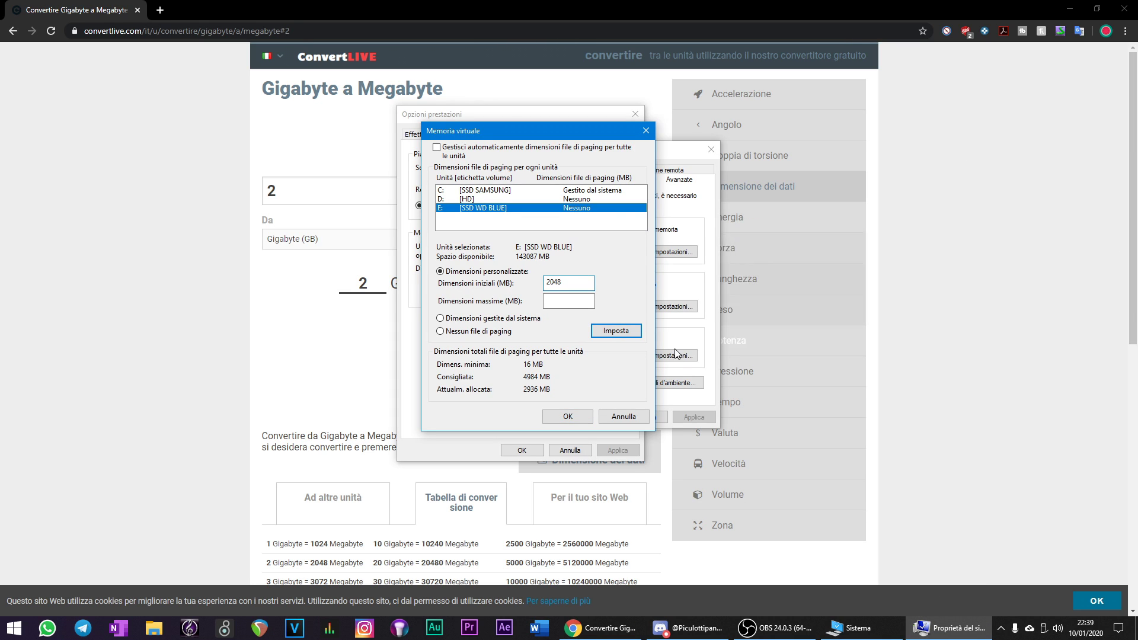
# - Return to the ConvertLIVE page in Chrome and convert 64 gigabytes to megabytes
pyautogui.click(576, 301)
pyautogui.click(1, 284)
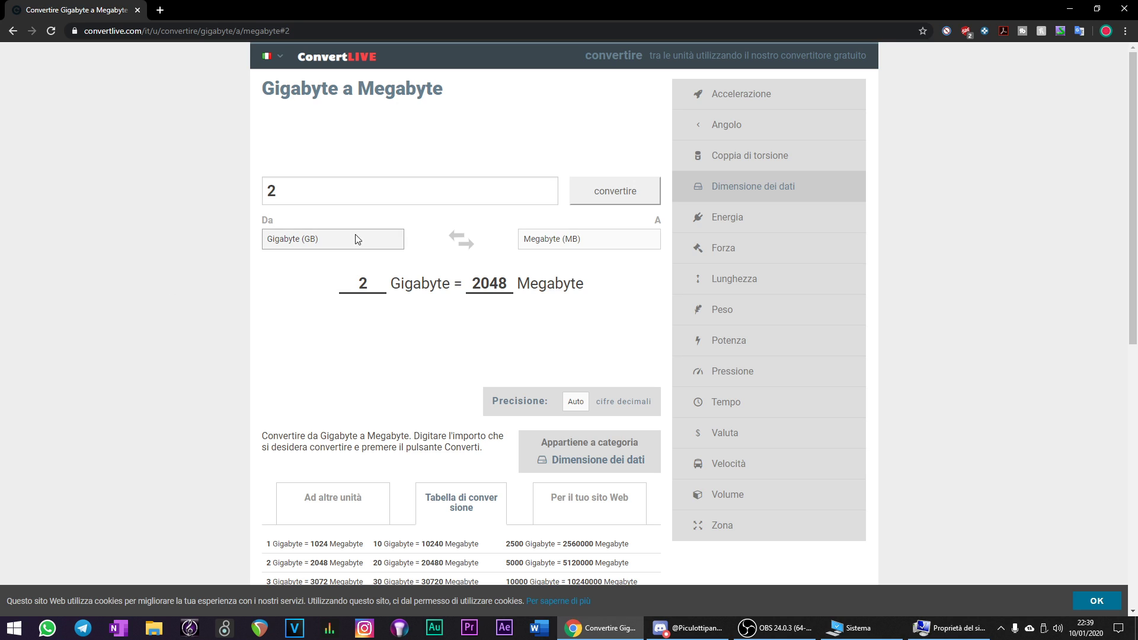
pyautogui.moveTo(329, 291); pyautogui.dragTo(536, 262)
pyautogui.click(303, 288)
pyautogui.click(385, 198)
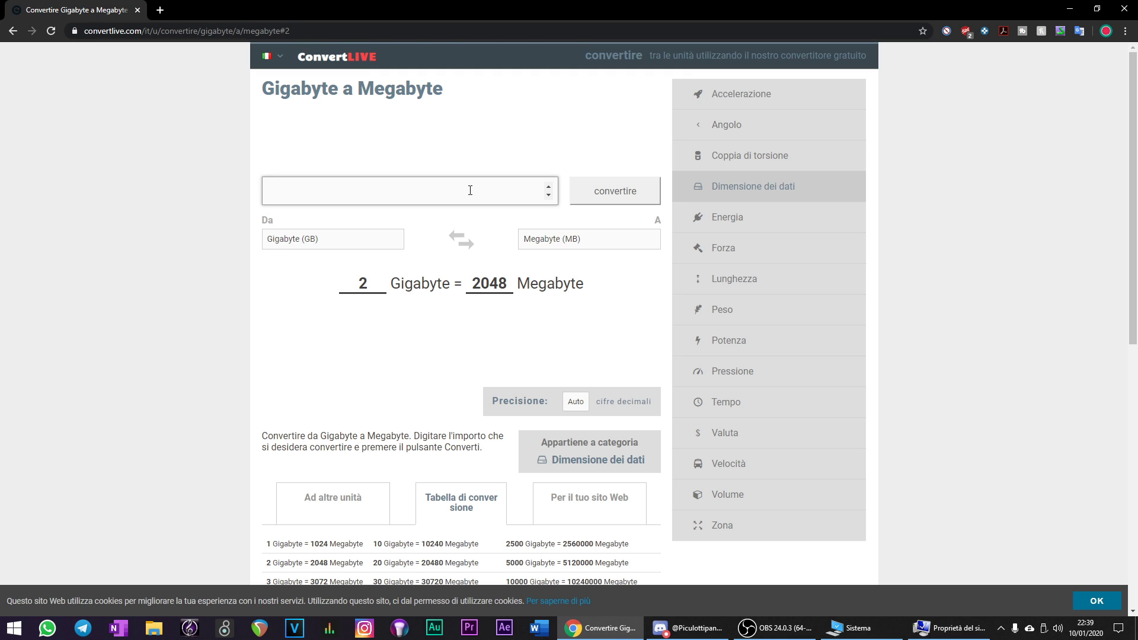
pyautogui.write('64')
pyautogui.click(596, 190)
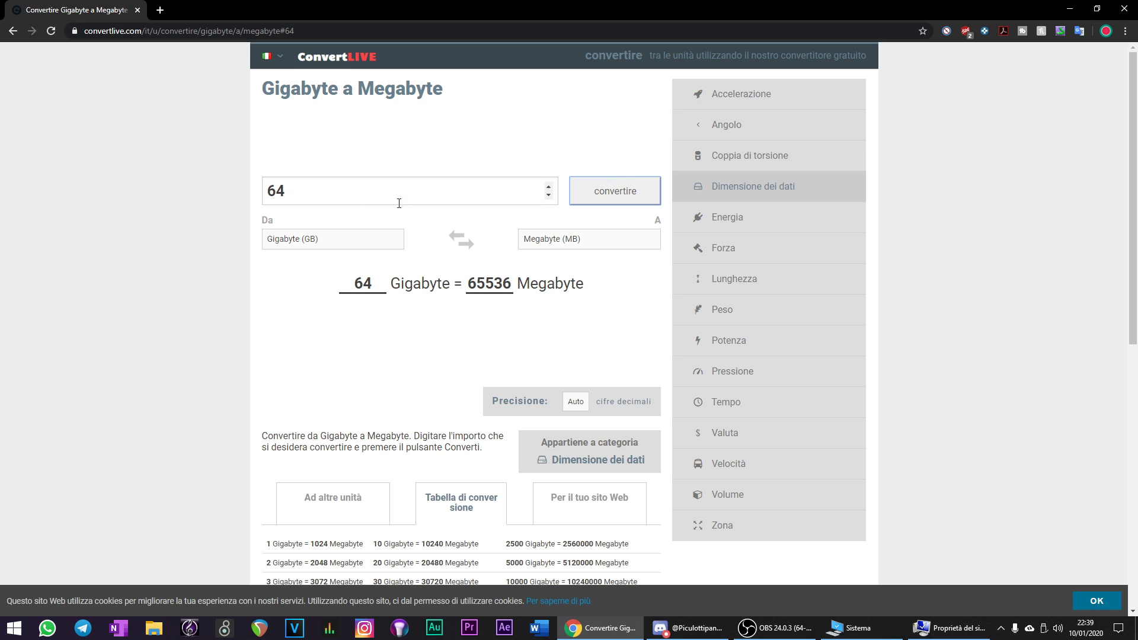
# - Copy the converted megabyte value and set drive E:'s maximum paging file size to 65536 MB
pyautogui.moveTo(470, 278); pyautogui.dragTo(511, 280)
pyautogui.click(504, 281)
pyautogui.rightClick(489, 283)
pyautogui.click(508, 293)
pyautogui.click(466, 287)
pyautogui.moveTo(470, 283); pyautogui.dragTo(517, 283)
pyautogui.click(486, 283)
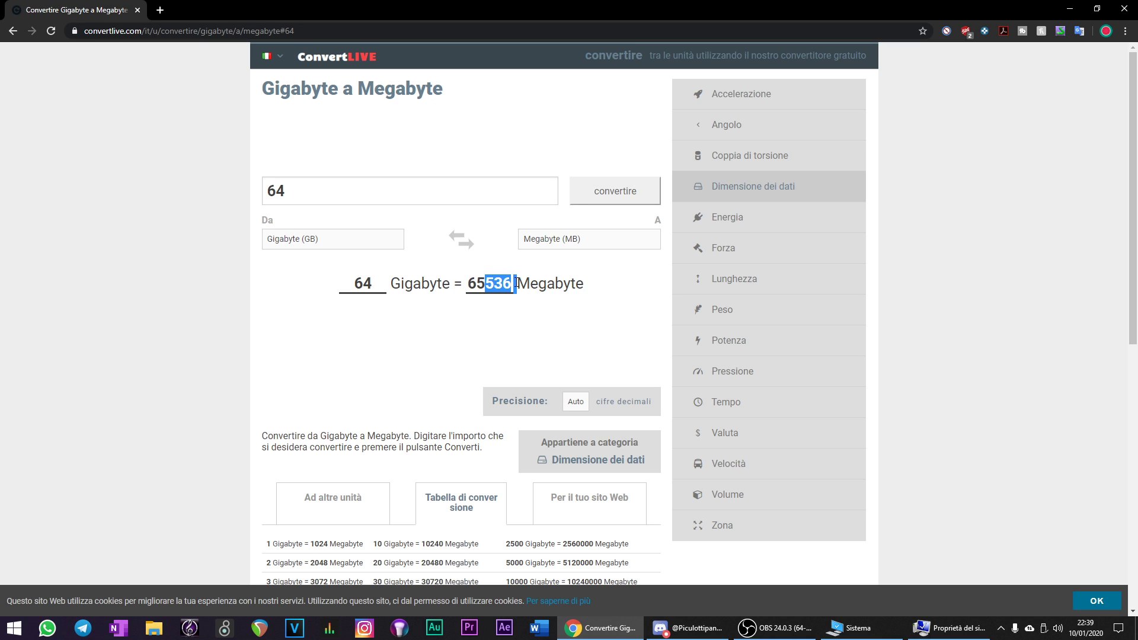
pyautogui.click(886, 634)
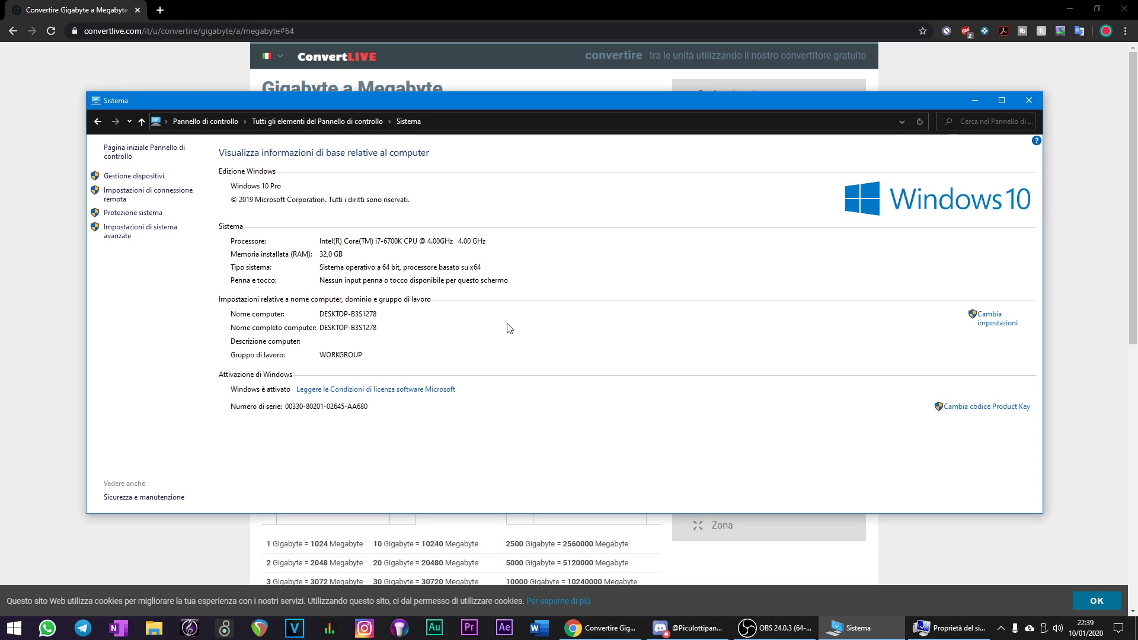
pyautogui.click(948, 629)
pyautogui.rightClick(563, 303)
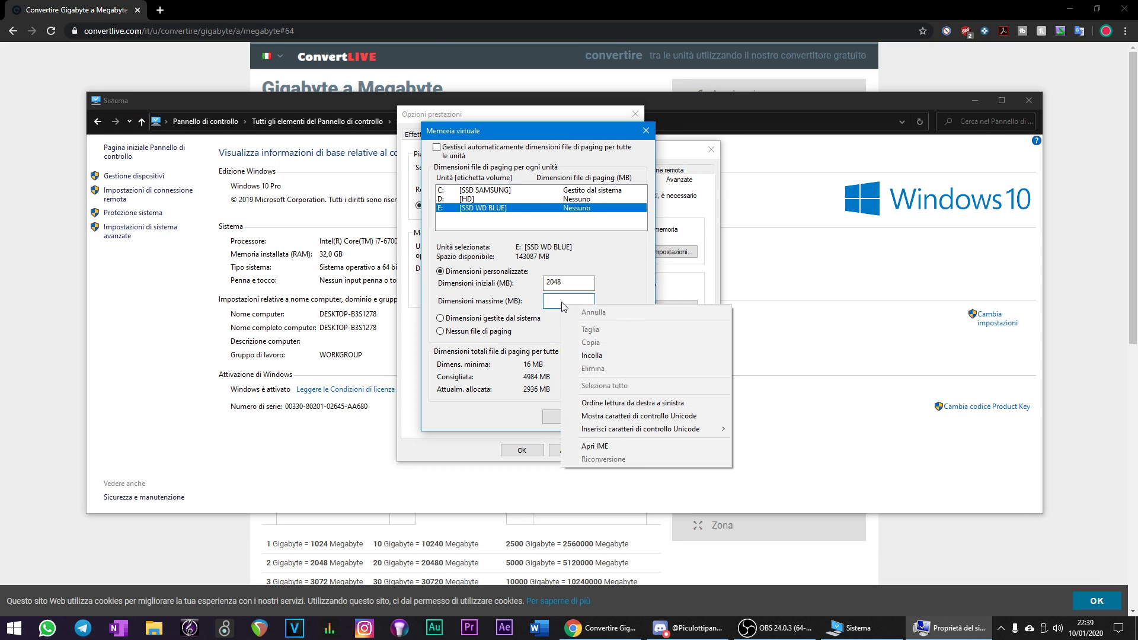
pyautogui.click(583, 357)
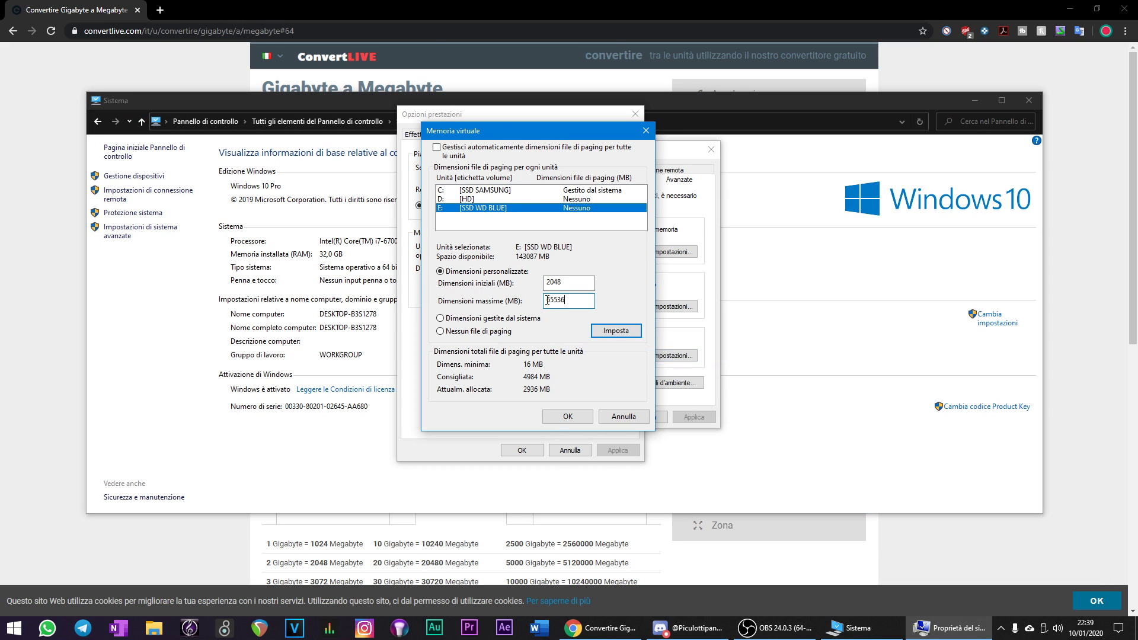
# - Confirm the virtual memory settings, the restart notice and the performance options, and return to the desktop
pyautogui.click(580, 416)
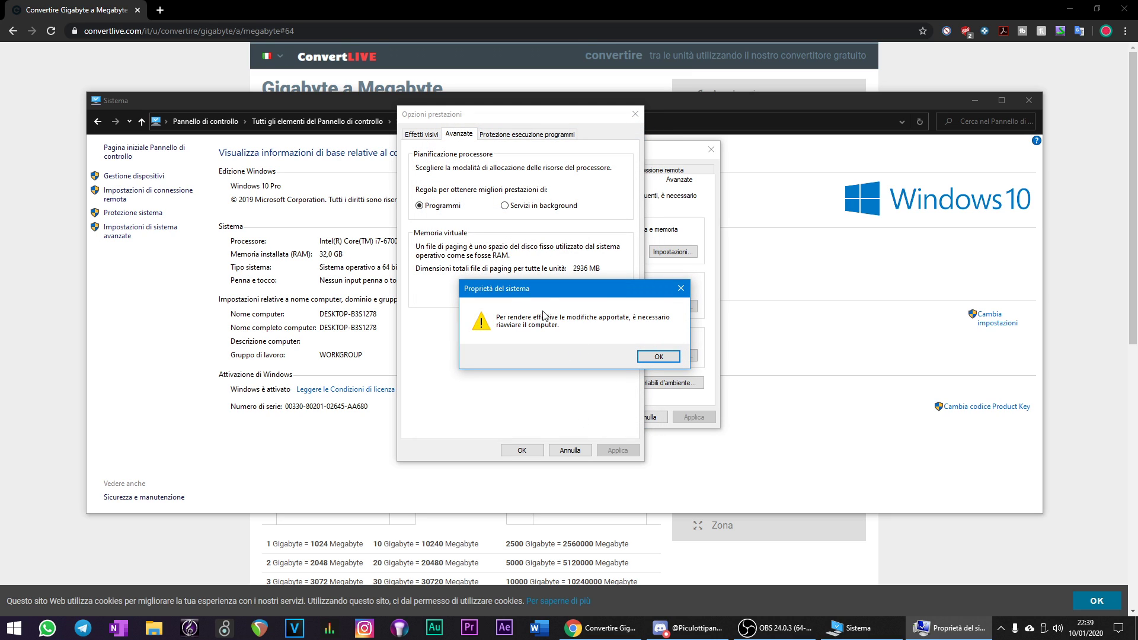
pyautogui.click(641, 359)
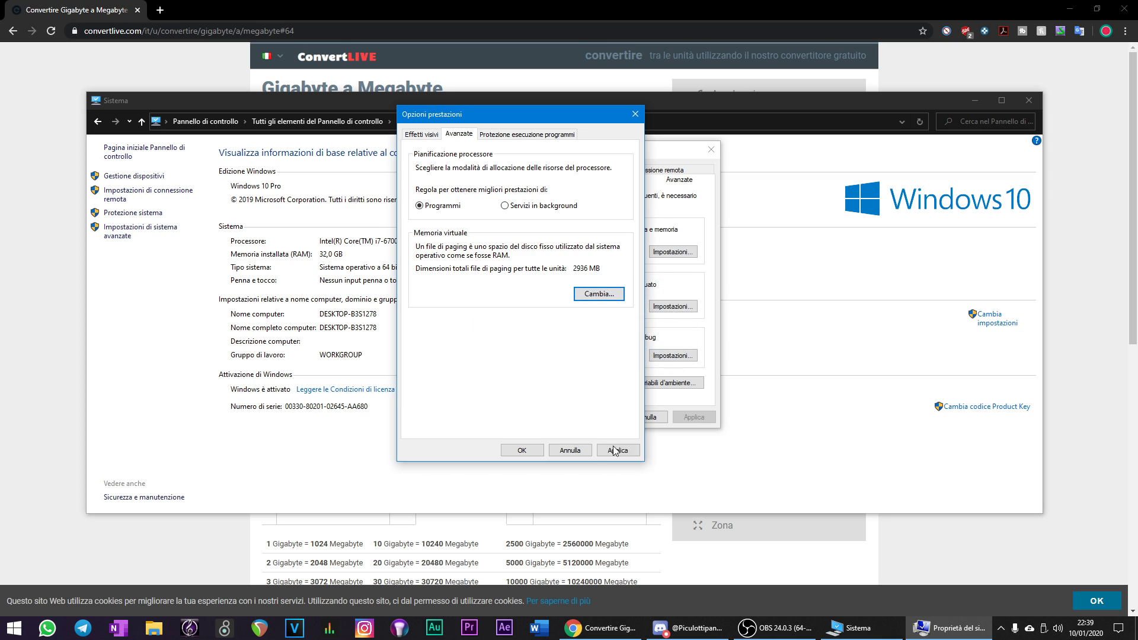
pyautogui.click(522, 450)
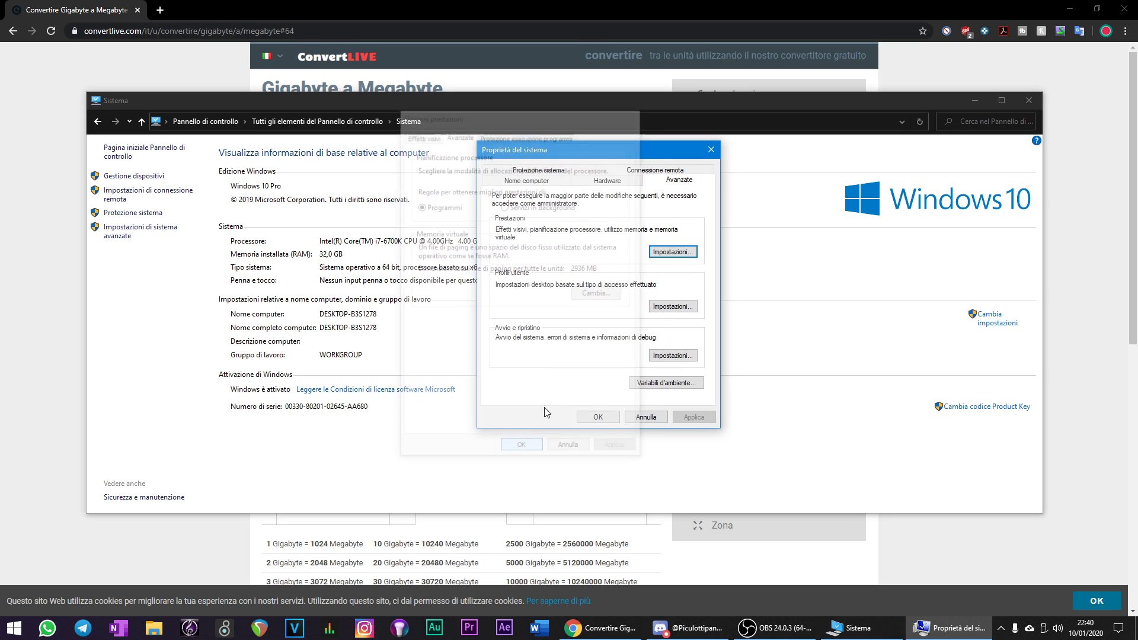
pyautogui.press('super+d')
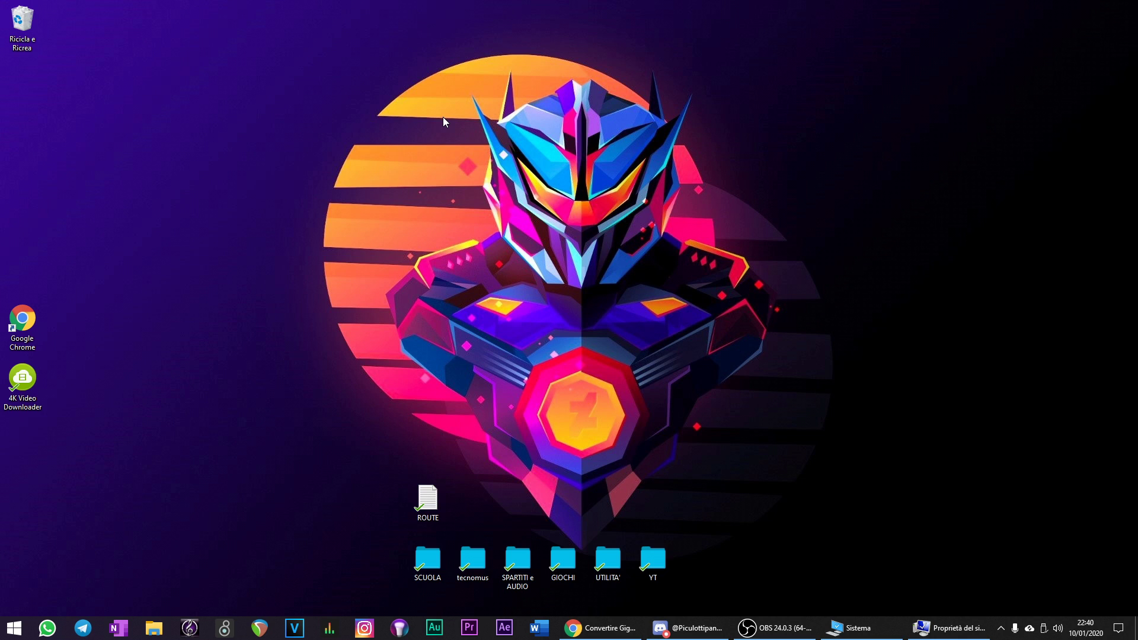
pyautogui.moveTo(791, 87); pyautogui.dragTo(1069, 9)
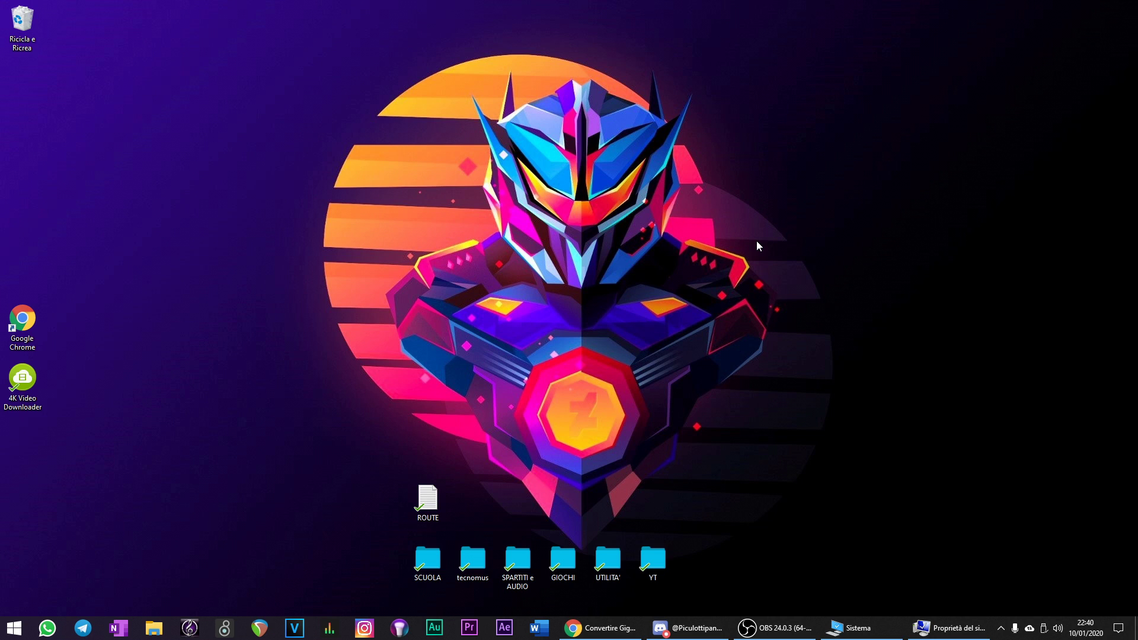